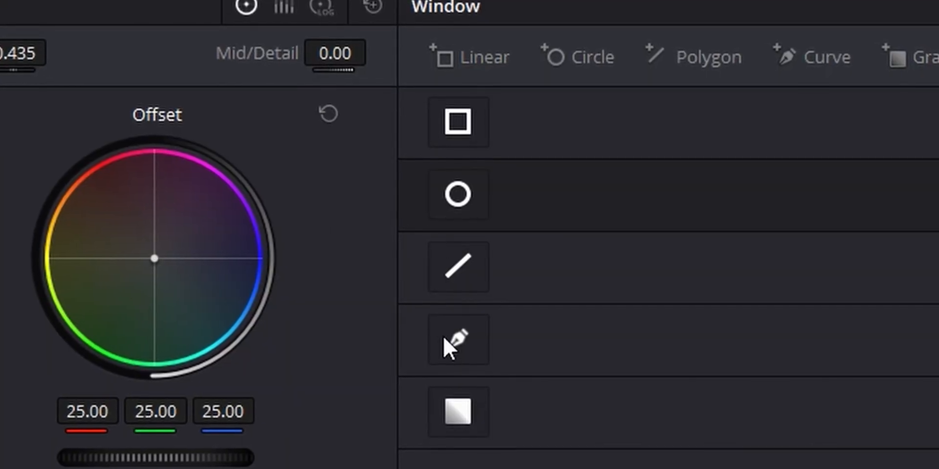
Draw a closed curve window that loosely outlines the parked car.
click(447, 339)
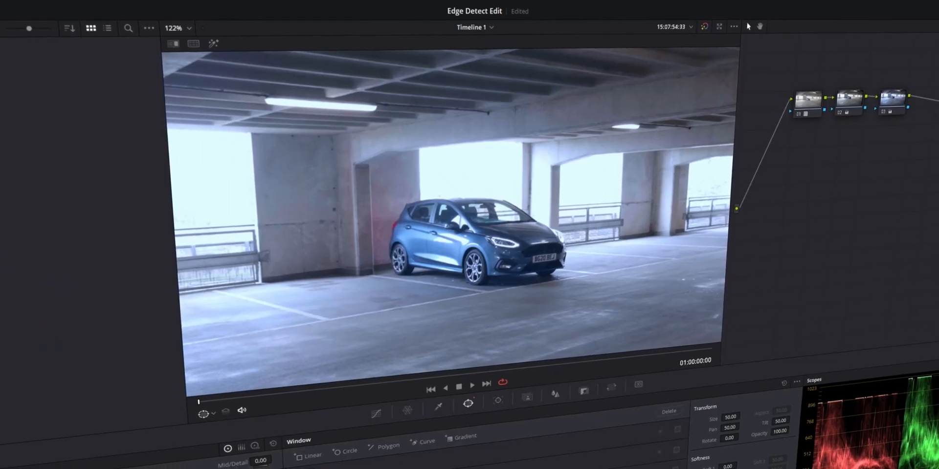
scroll(514, 242, up, 6)
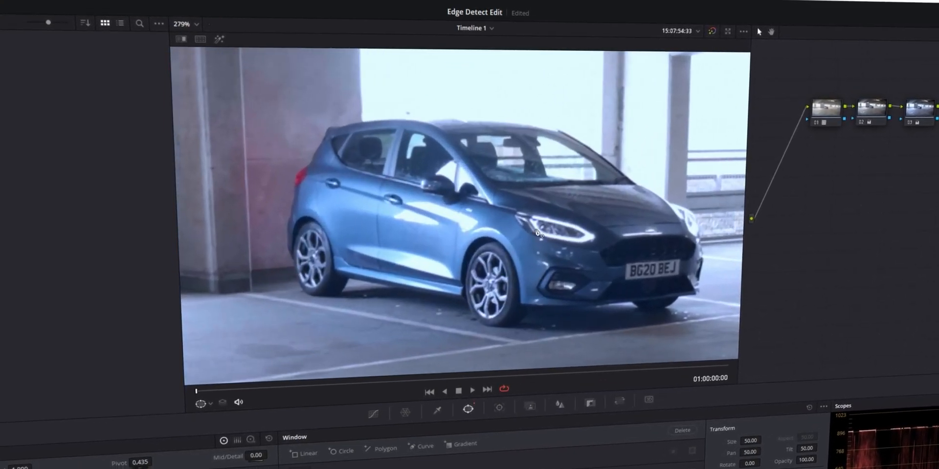
drag(538, 233, 498, 234)
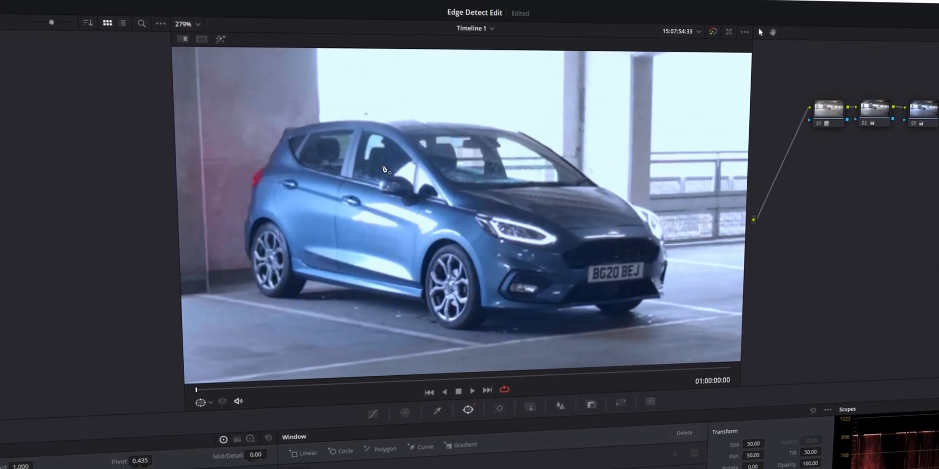
mouse_move(334, 119)
mouse_down()
mouse_move(477, 121)
mouse_move(528, 135)
mouse_move(637, 204)
mouse_up()
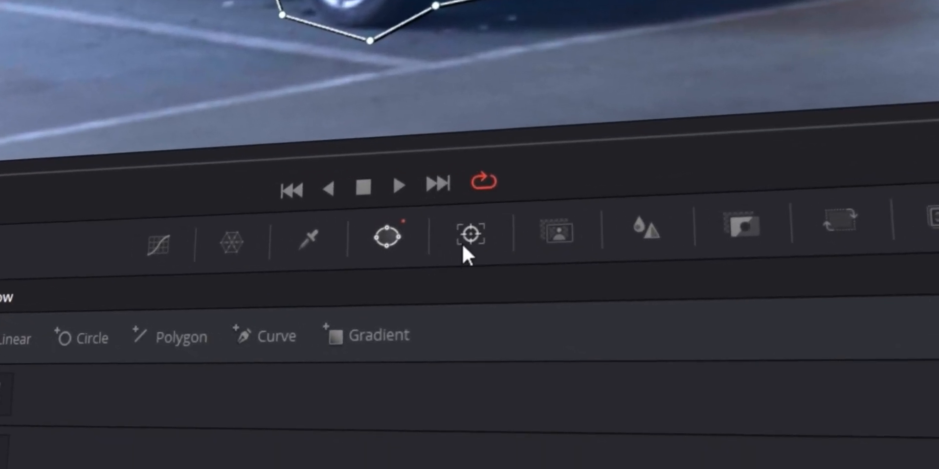
Track the car's curve window through the clip and soften its edge with Soft 1.
click(473, 229)
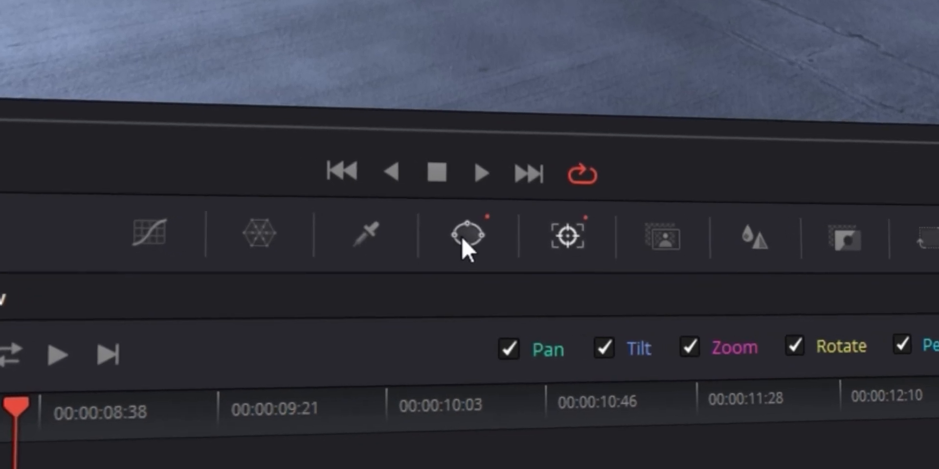
click(465, 309)
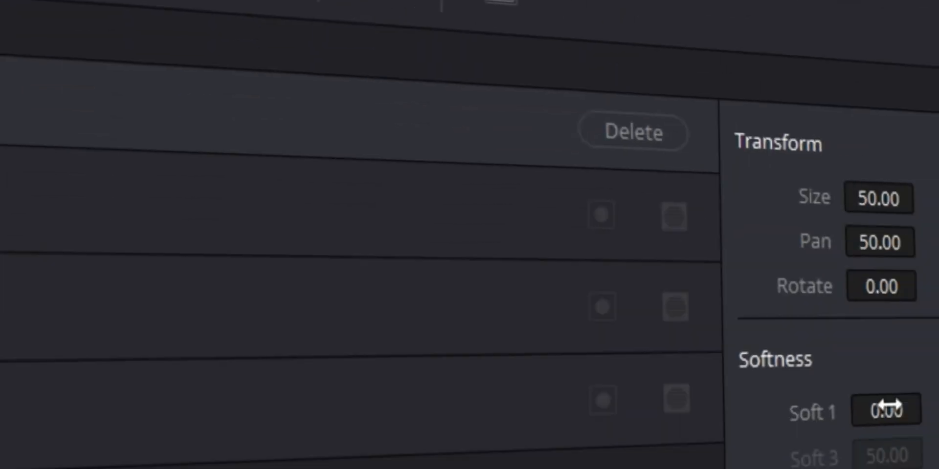
drag(891, 409, 426, 211)
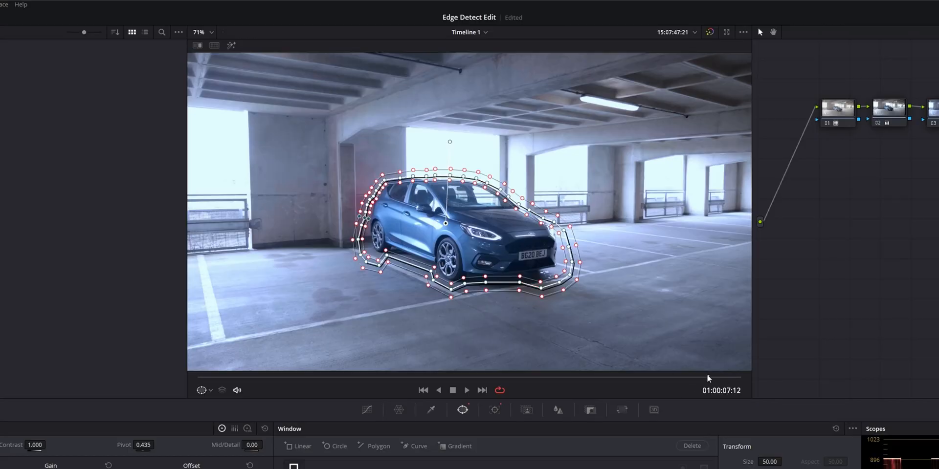
mouse_move(707, 378)
mouse_down()
mouse_move(300, 376)
mouse_move(493, 376)
mouse_up()
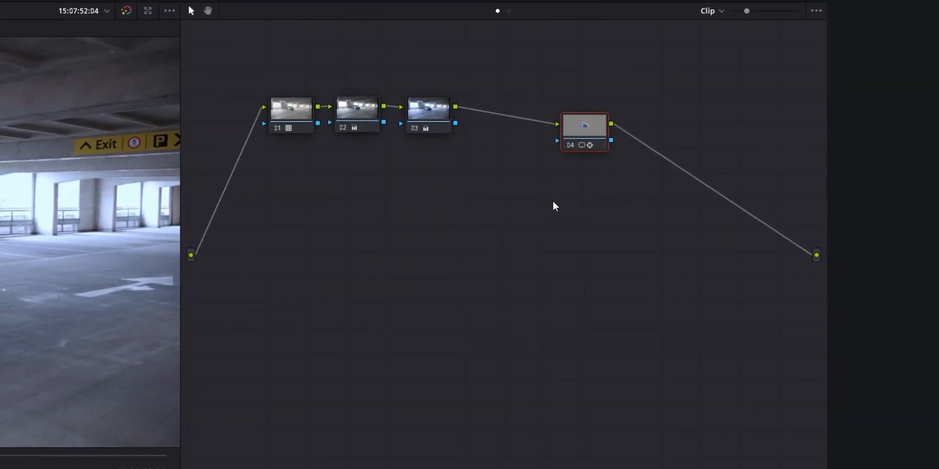
Add an alpha output to the node graph and connect node 04's alpha output to it.
right_click(554, 202)
click(618, 246)
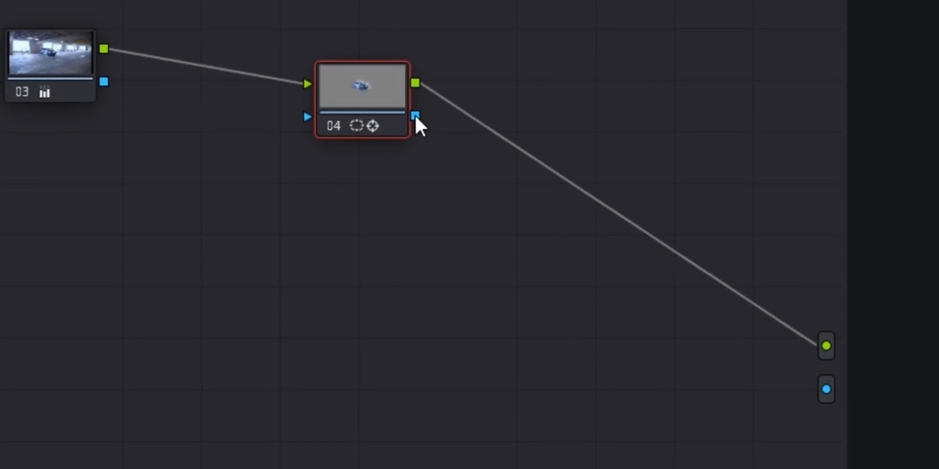
drag(415, 116, 617, 291)
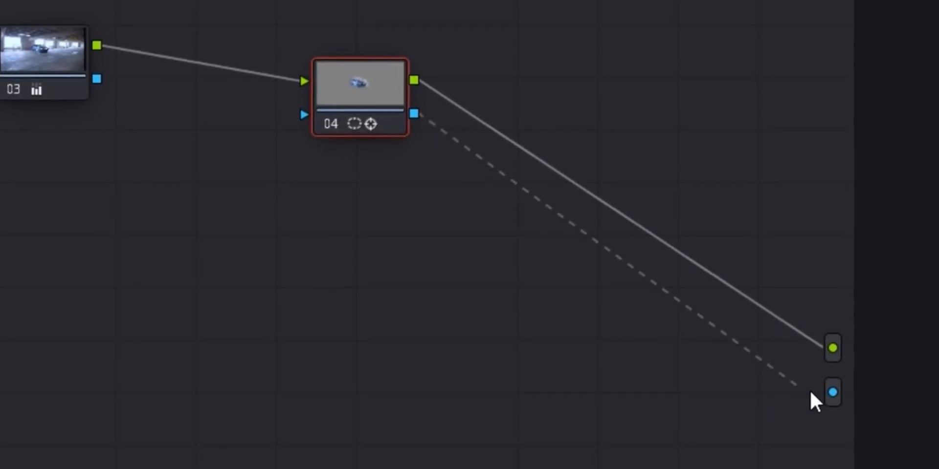
drag(833, 391, 833, 392)
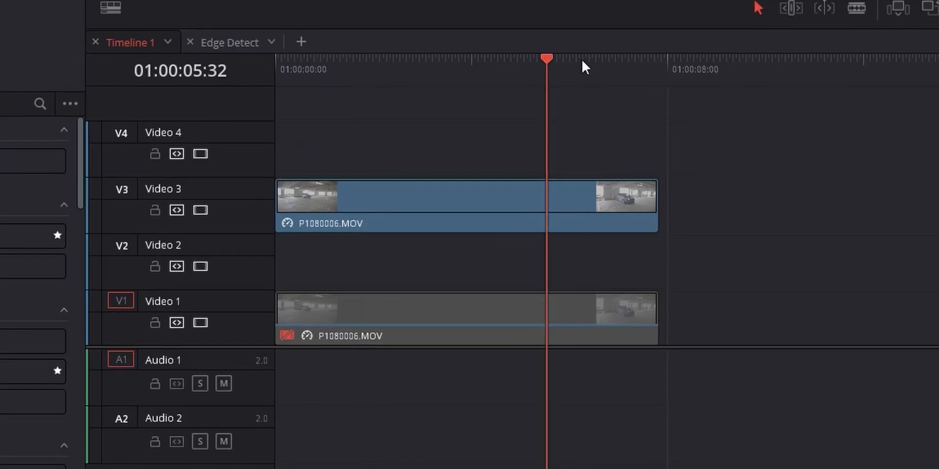
Search Open FX for "edge detect" and apply the Edge Detect effect to the Video 3 clip.
click(612, 57)
click(520, 57)
click(498, 218)
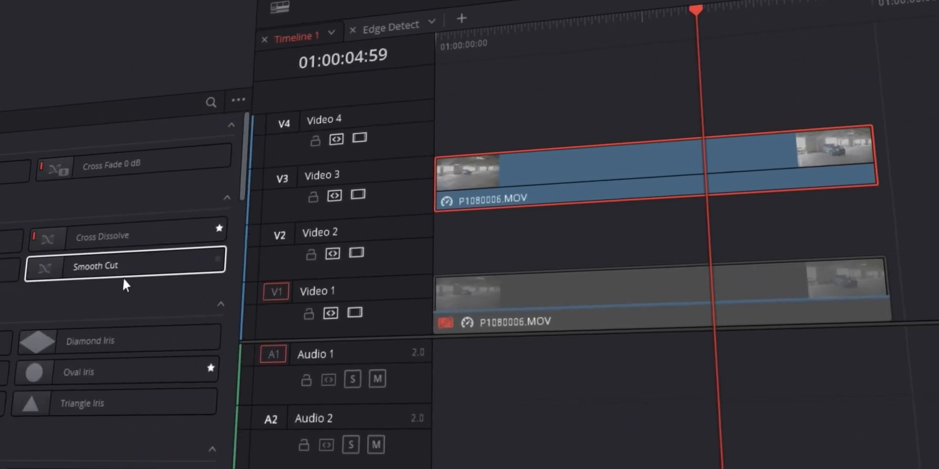
click(875, 22)
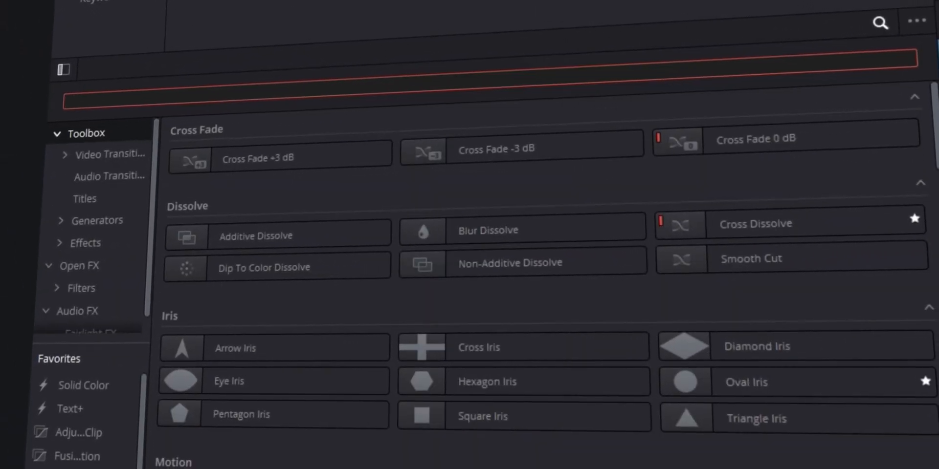
text(edge dete)
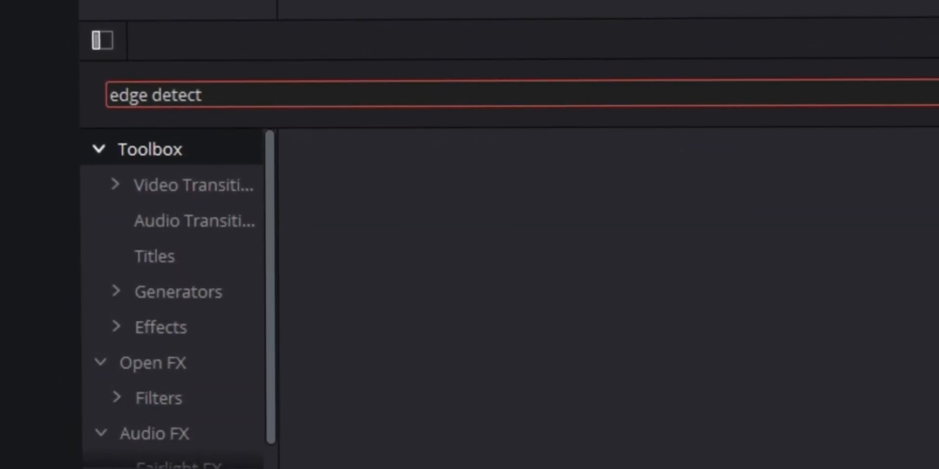
text(ct)
click(118, 359)
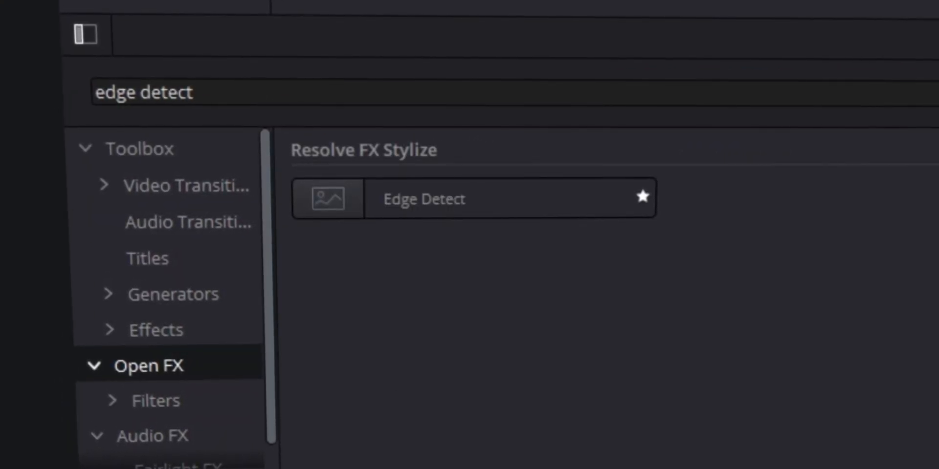
drag(418, 200, 423, 235)
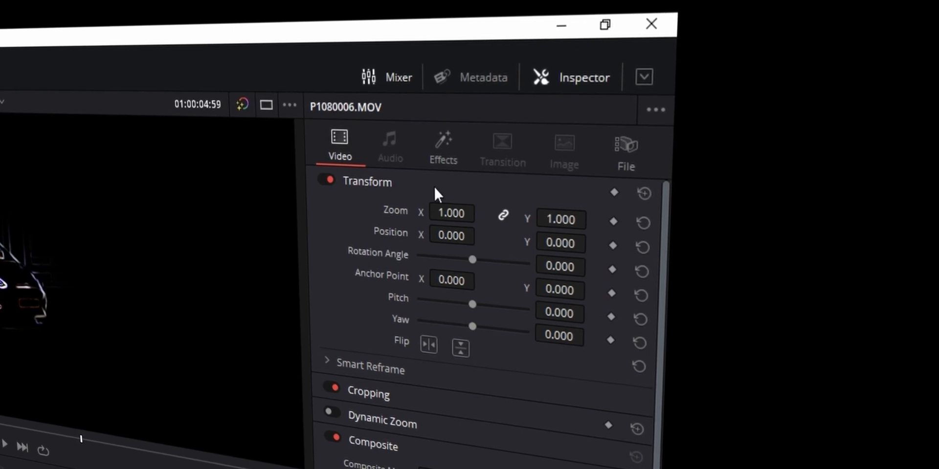
Adjust the clip's Edge Detect settings: Edge Width 0.147, Brightness 3.063, and a lower Gamma.
click(442, 152)
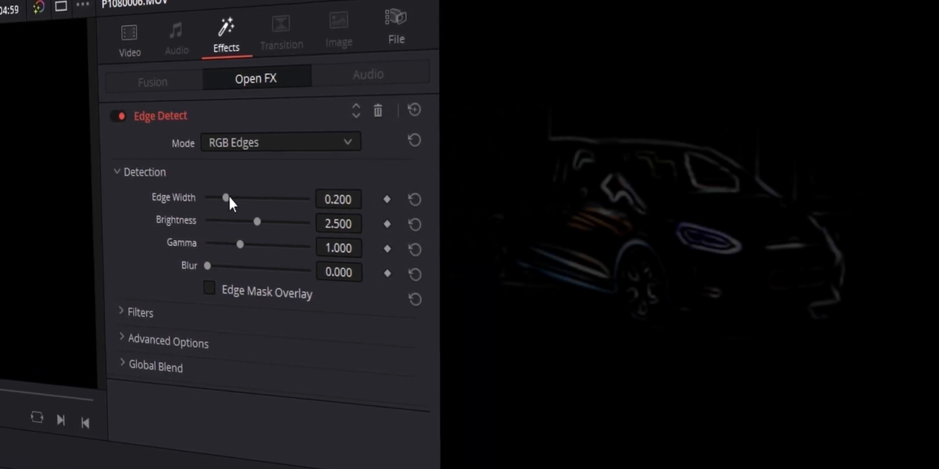
mouse_move(426, 197)
mouse_down()
mouse_move(442, 199)
mouse_move(418, 199)
mouse_up()
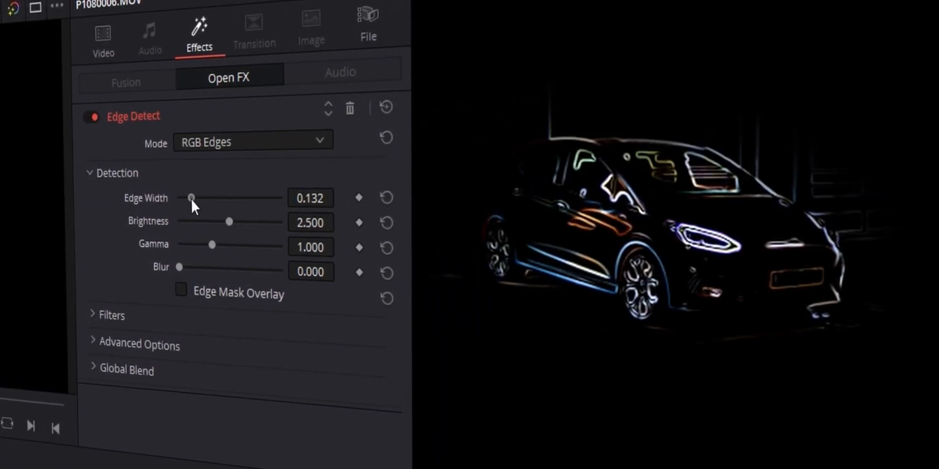
drag(191, 199, 193, 198)
drag(228, 222, 235, 221)
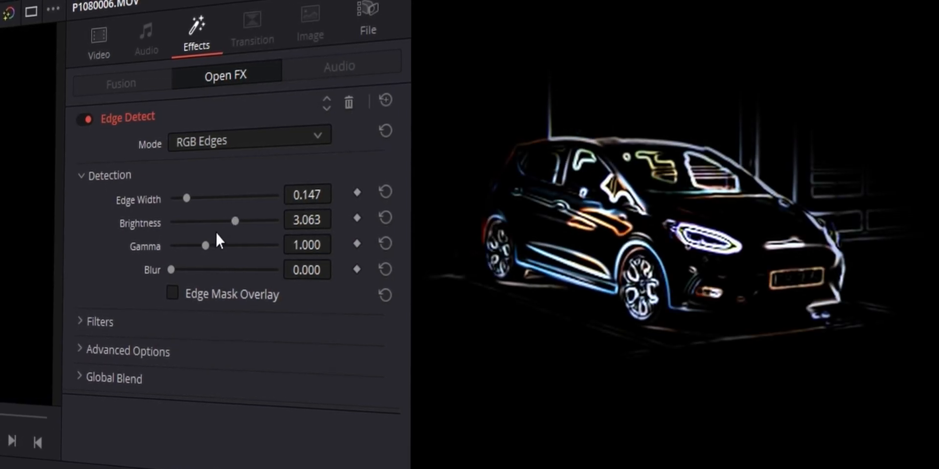
mouse_move(205, 245)
mouse_down()
mouse_move(216, 245)
mouse_move(194, 245)
mouse_up()
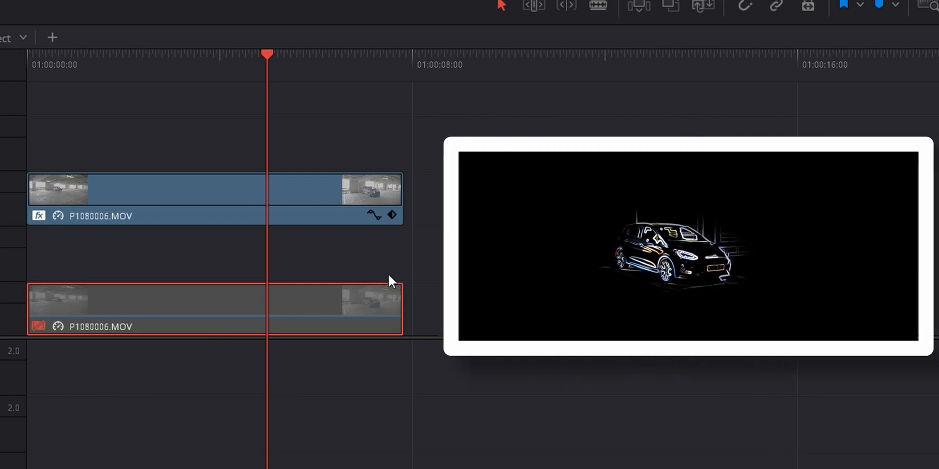
Enable the Video 1 clip and set the Video 3 clip's composite mode to Add.
key(d)
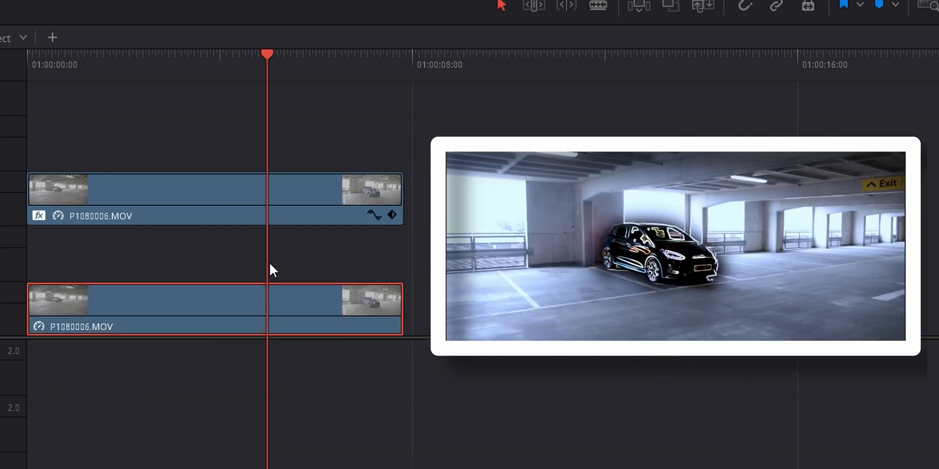
drag(269, 62, 228, 112)
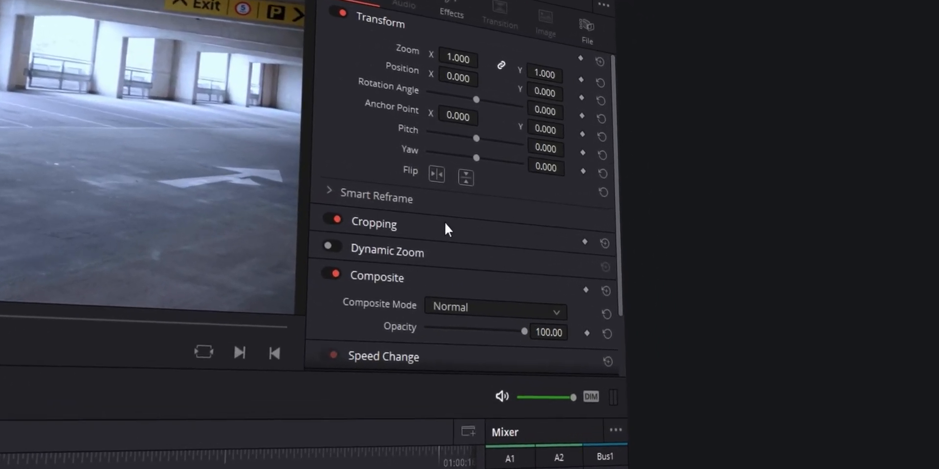
scroll(503, 228, down, 3)
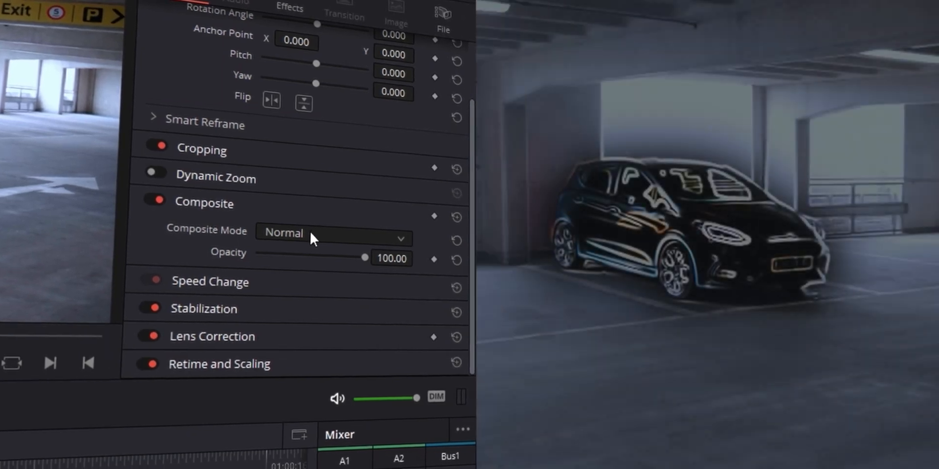
click(465, 234)
click(195, 282)
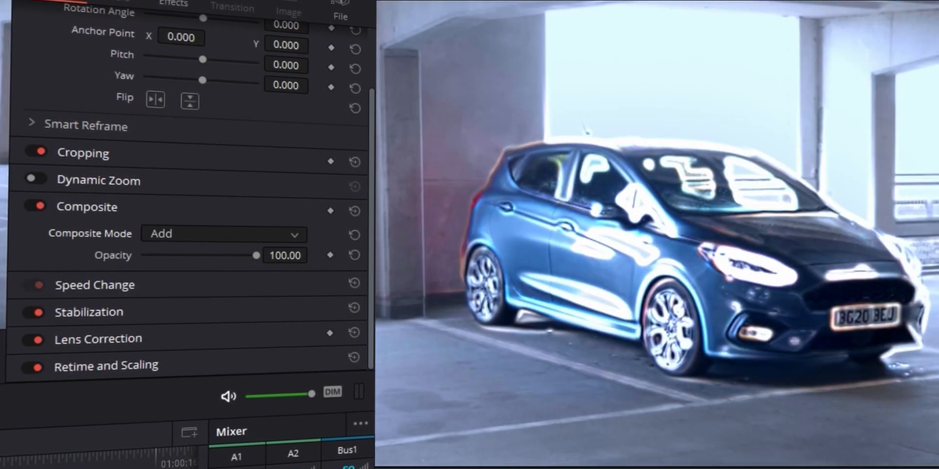
Try out different Zoom and Yaw transform values on the Edge Detect clip.
scroll(280, 180, up, 3)
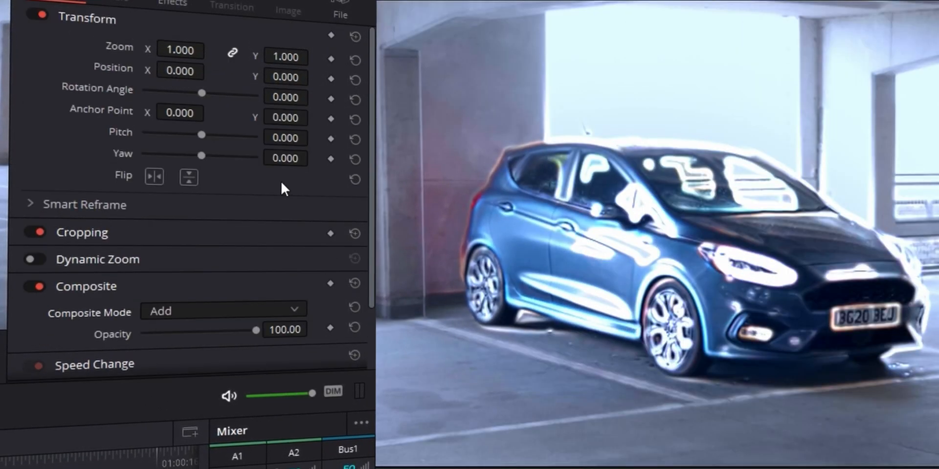
drag(190, 50, 211, 50)
drag(244, 154, 253, 153)
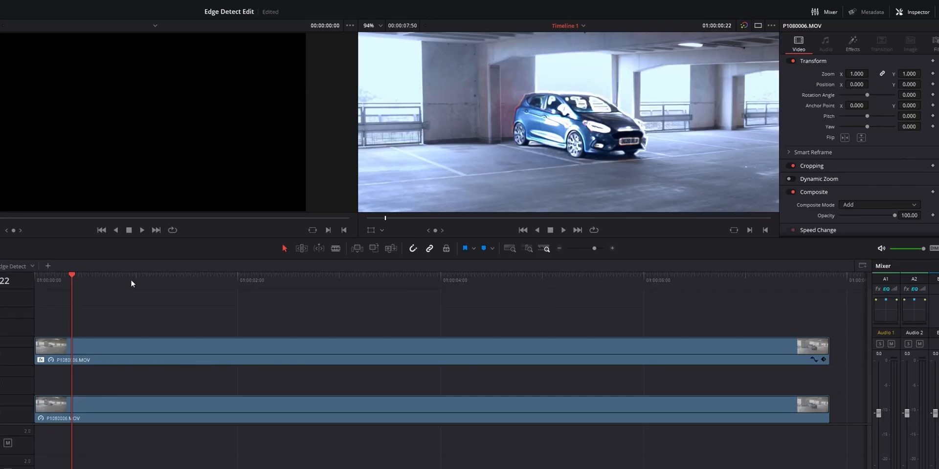
Trim the start of the Video 3 clip to shortly after 01:00:02:00 and play the edit.
key(space)
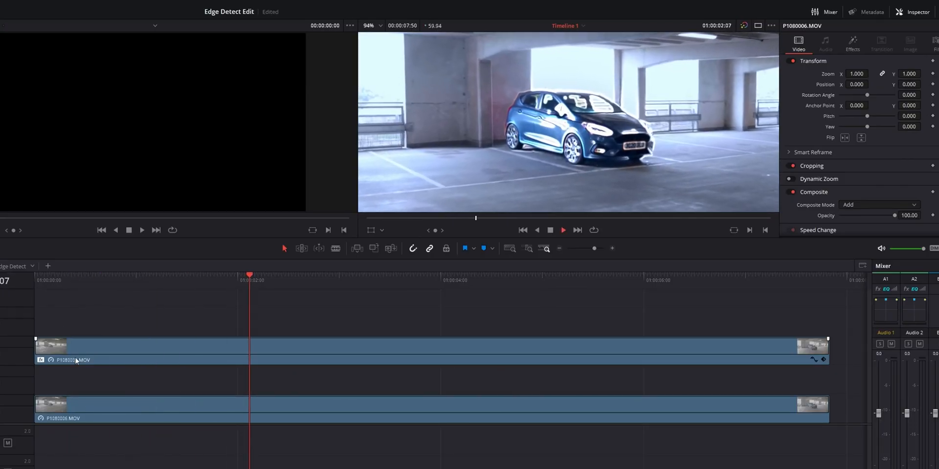
drag(36, 352, 280, 352)
drag(269, 278, 154, 286)
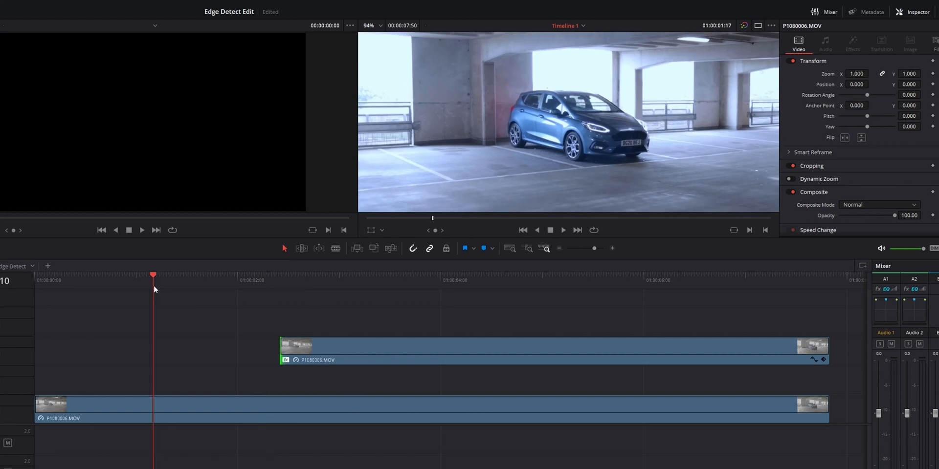
key(space)
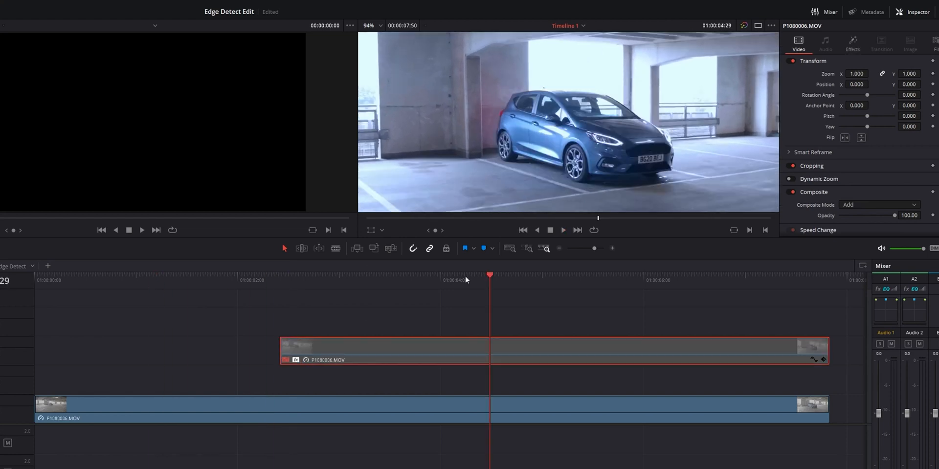
Trim the start of the Video 3 clip to 01:00:03:28 and re-enable the clip.
scroll(550, 182, down, 5)
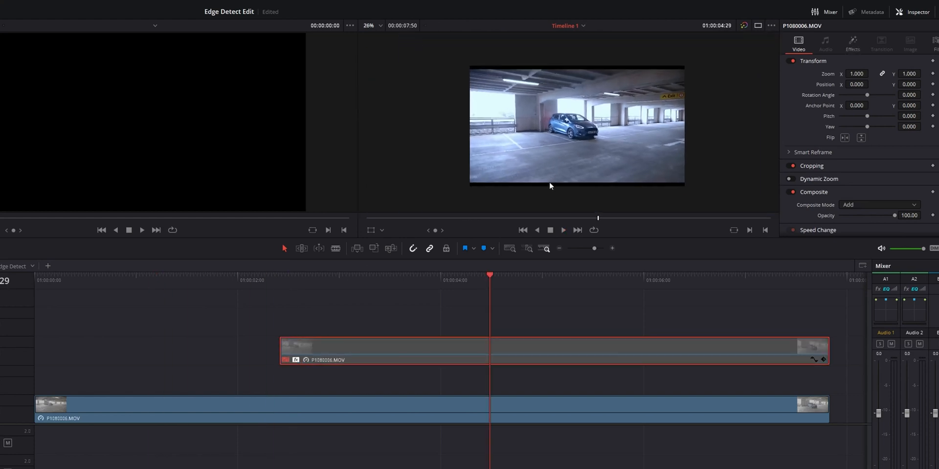
scroll(551, 180, up, 3)
scroll(552, 176, down, 1)
click(401, 285)
key(space)
key(space)
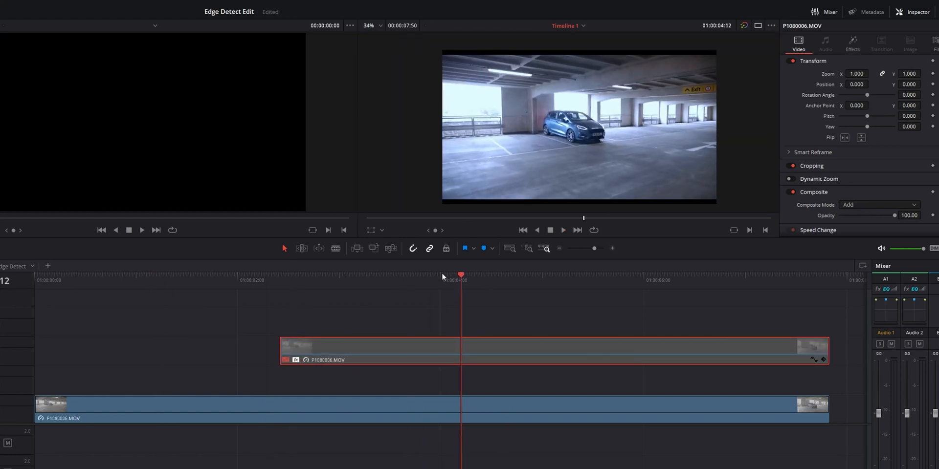
drag(442, 275, 387, 292)
drag(282, 351, 388, 351)
key(d)
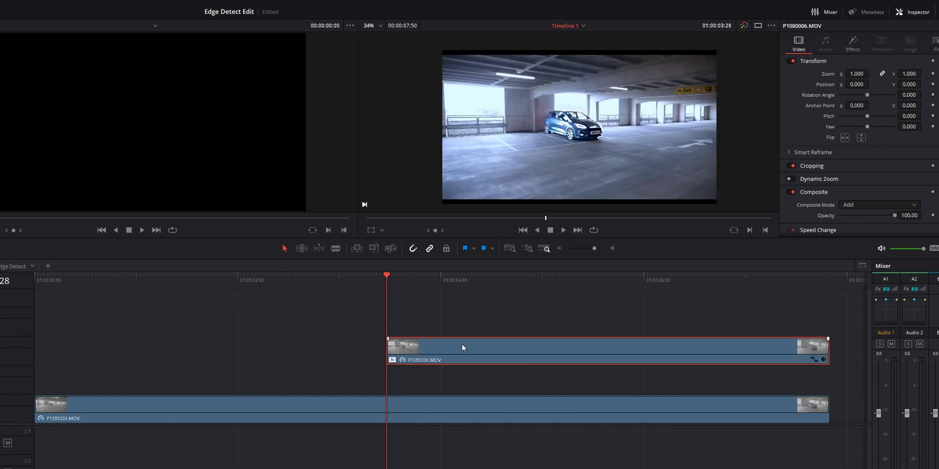
Keyframe the Video 3 clip's zoom from 1.000 at its start to 1.320 at 01:00:03:57 and back to 1.000 at 01:00:04:35.
click(353, 277)
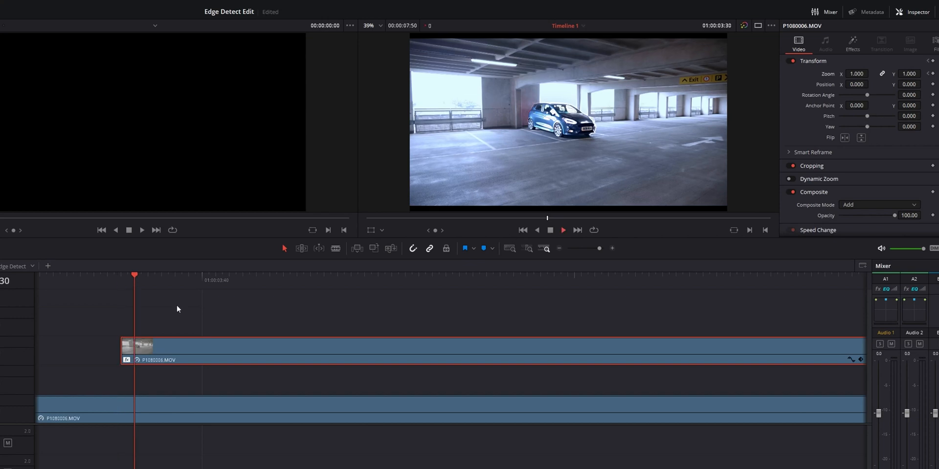
click(351, 276)
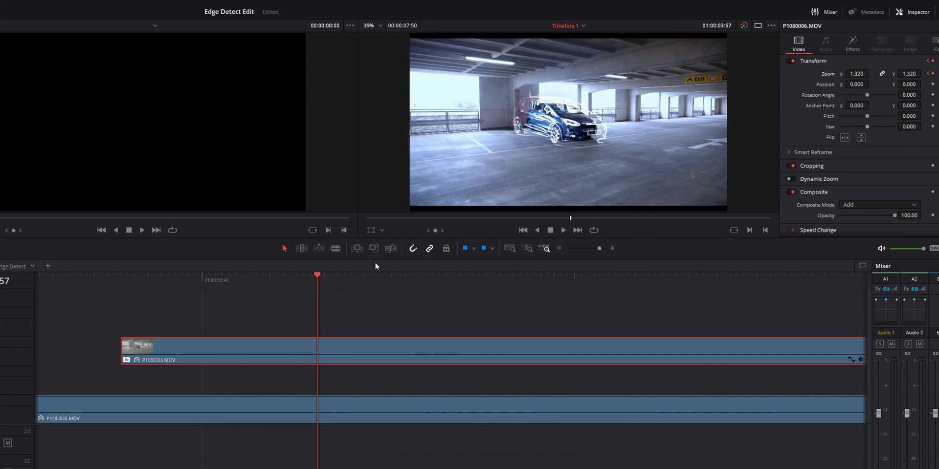
drag(346, 277, 495, 275)
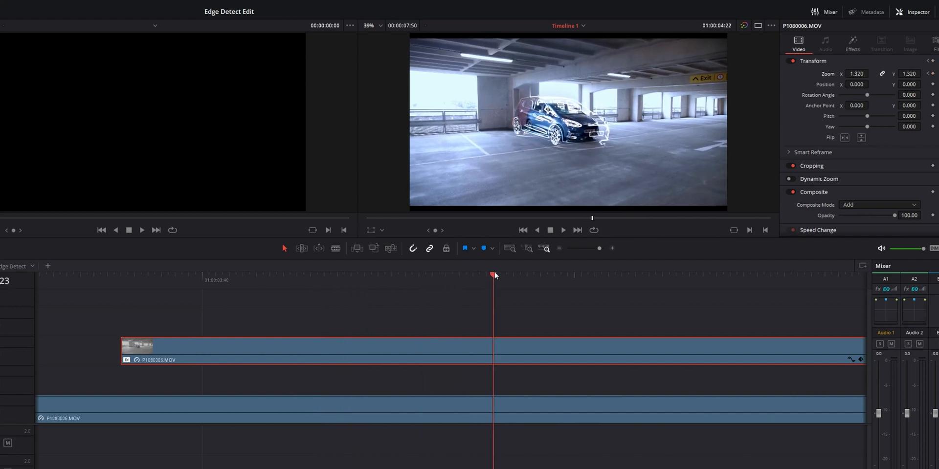
drag(558, 272, 574, 272)
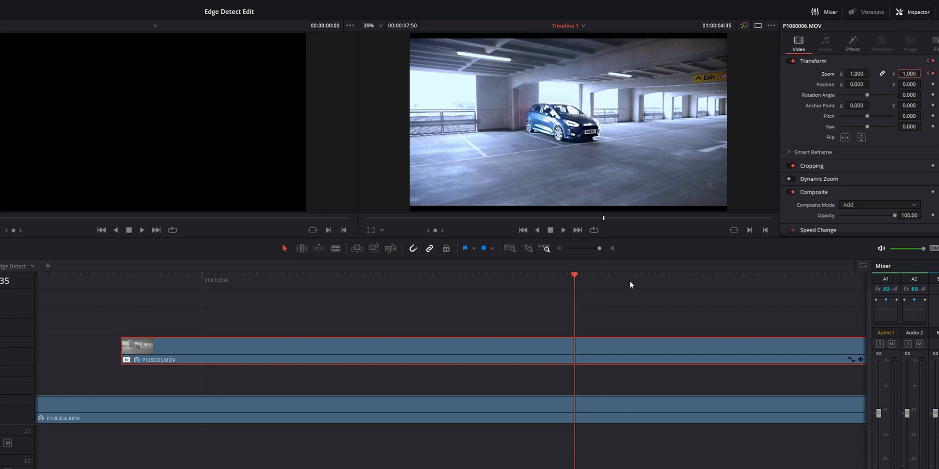
Split the Video 3 clip at 01:00:04:35, disable the second part, and play the edit from the clip's start.
key(ctrl+b)
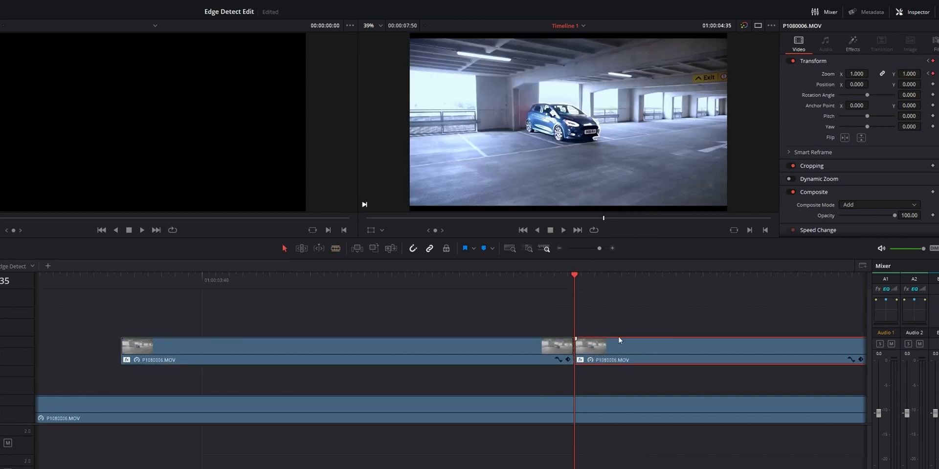
key(d)
drag(573, 276, 130, 299)
key(space)
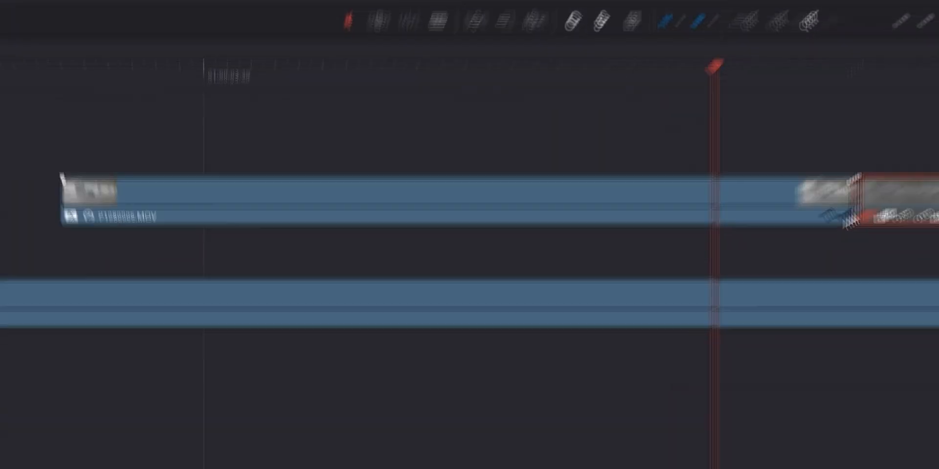
Show the Video 3 clip's keyframe track and Zoom X curve, and move the peak and final zoom keyframes earlier.
click(869, 201)
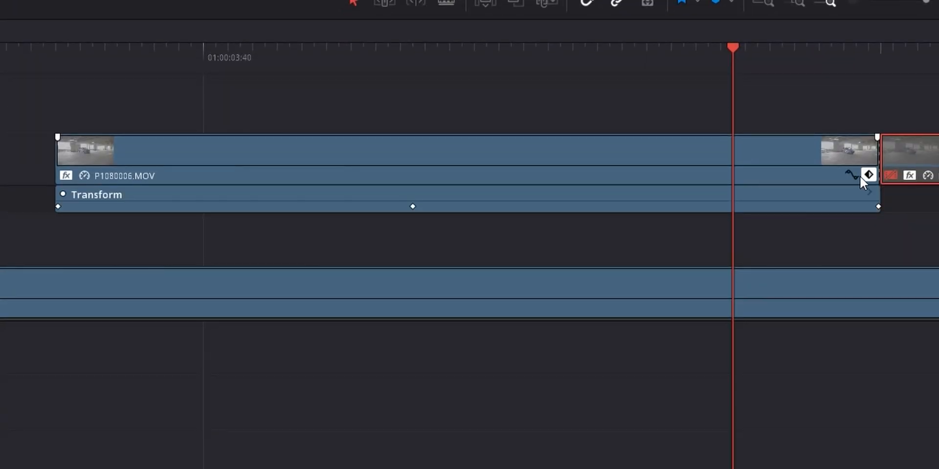
click(852, 175)
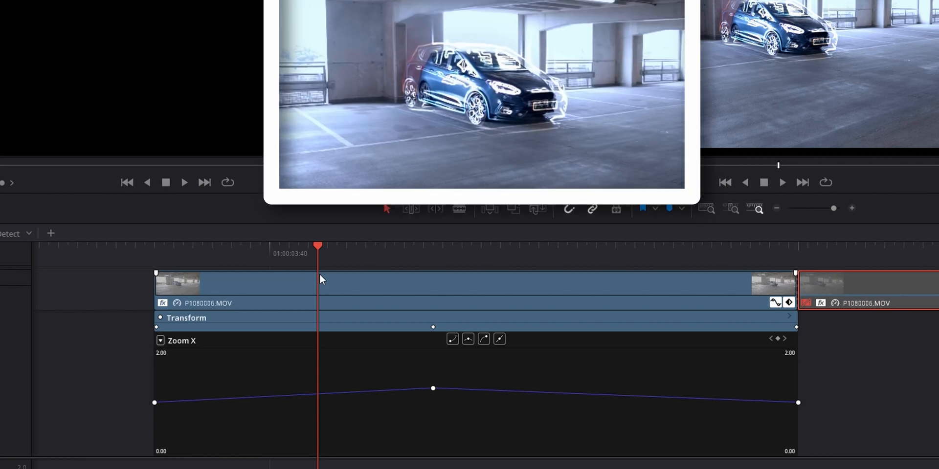
drag(367, 251, 146, 257)
key(space)
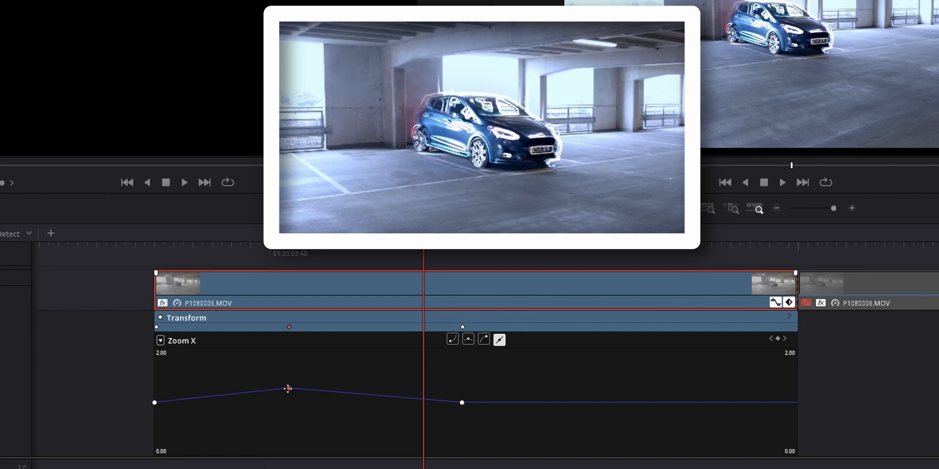
Smooth the peak Zoom X keyframe with an ease in and out curve and play the clip from its start.
click(468, 340)
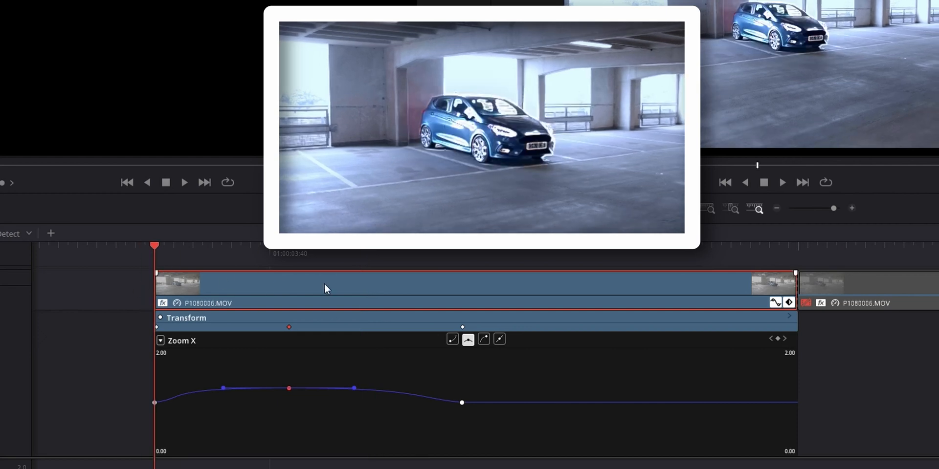
key(space)
click(145, 250)
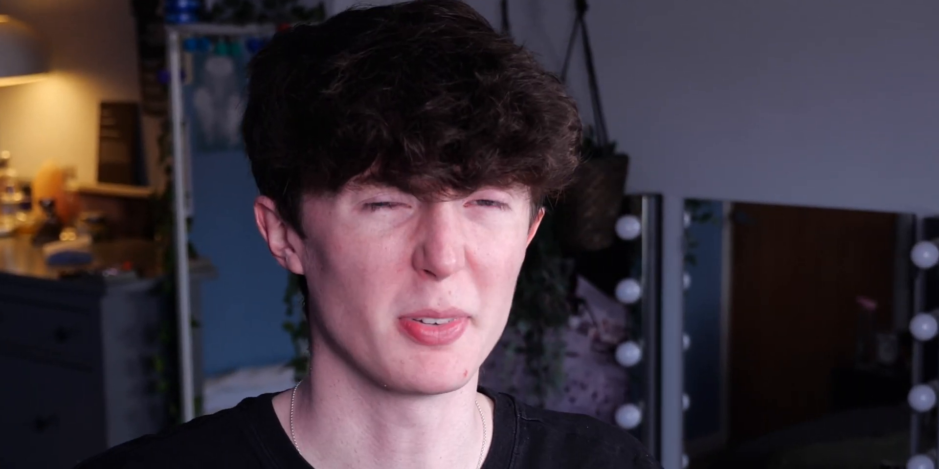
Cut the Video 3 clip at its last zoom keyframe at 01:00:04:00 and delete both pieces after the cut.
drag(300, 89, 442, 96)
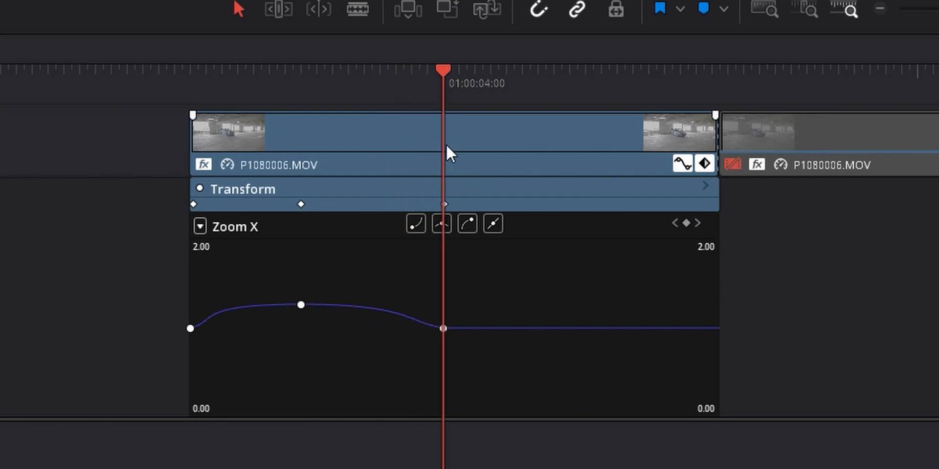
key(ctrl+b)
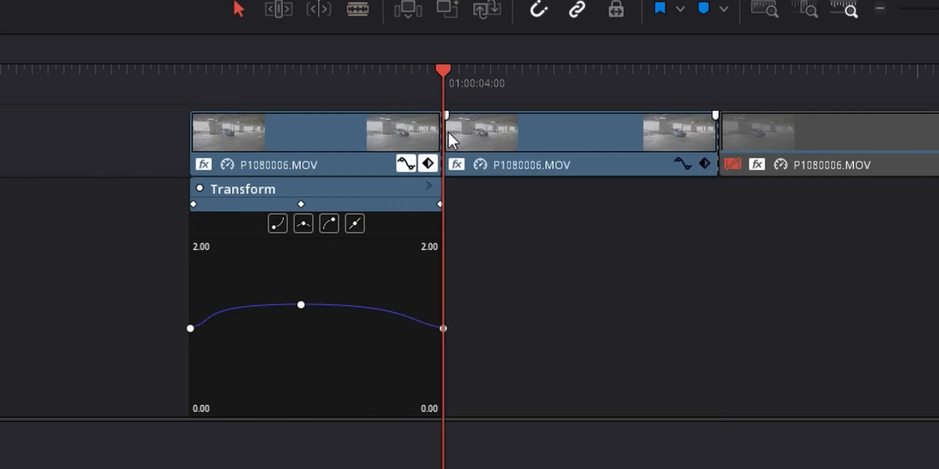
key(BackSpace)
click(727, 146)
key(BackSpace)
Hide the Video 3 clip's keyframe track and curve, and split the Video 1 clip at 01:00:04:00.
click(427, 163)
click(378, 91)
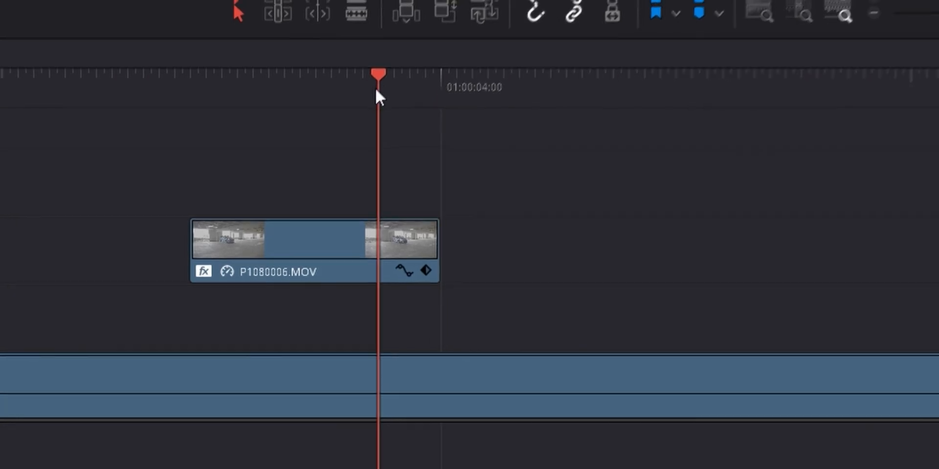
key(space)
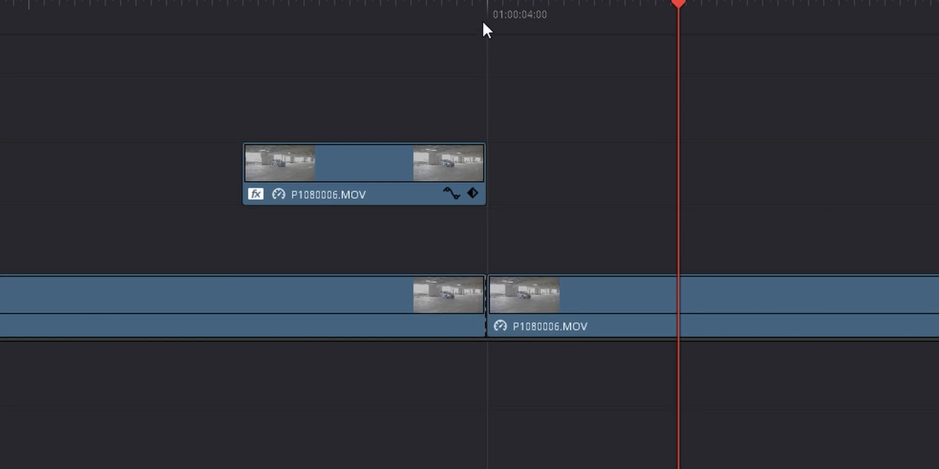
Search the effects for edge, apply Edge Detect to the second part of the Video 1 clip, and raise its Edge Width.
click(306, 22)
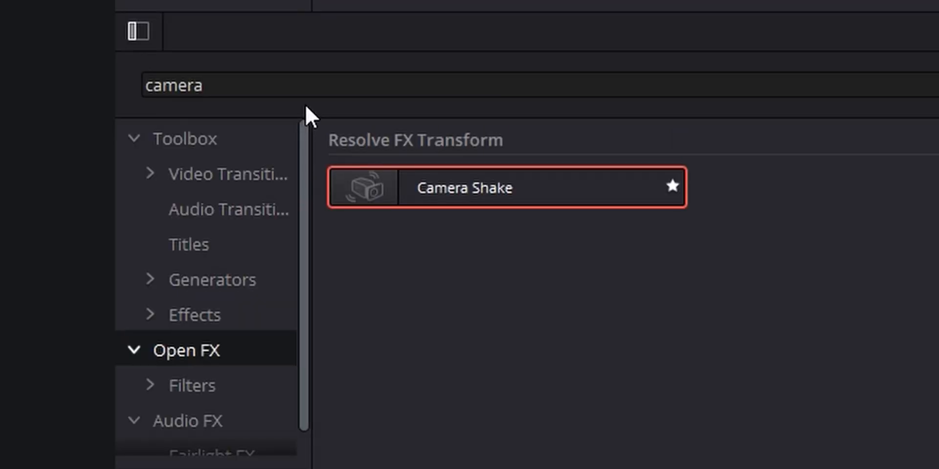
key(BackSpace)
text(edge)
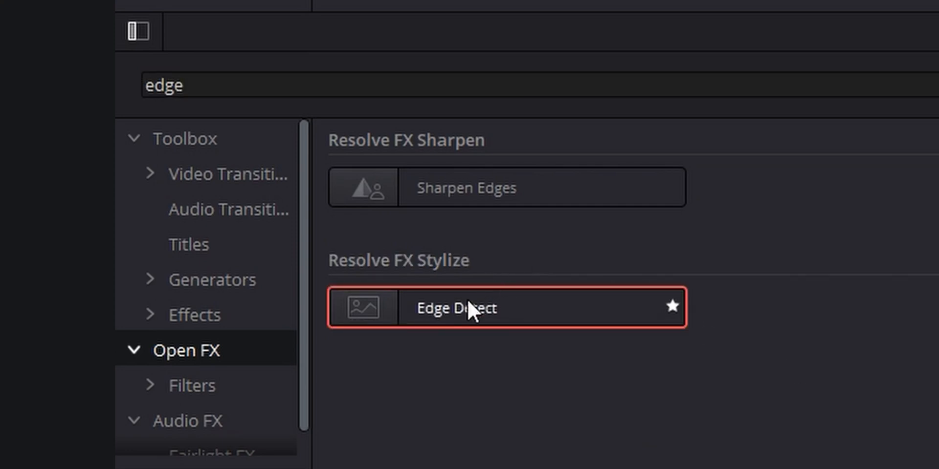
drag(467, 302, 324, 198)
drag(643, 277, 644, 274)
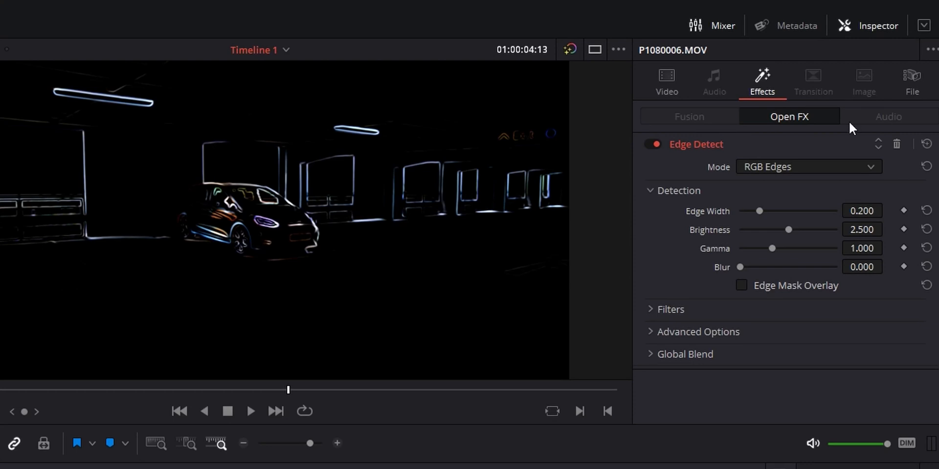
drag(755, 213, 816, 229)
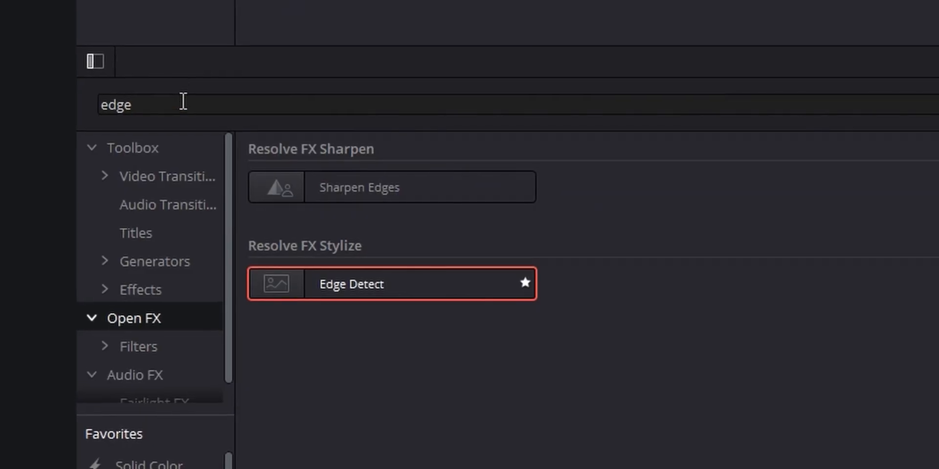
Find the Adjustment Clip effect and place it on Video 3 starting at 01:00:04:00, directly after the outline clip.
double_click(183, 102)
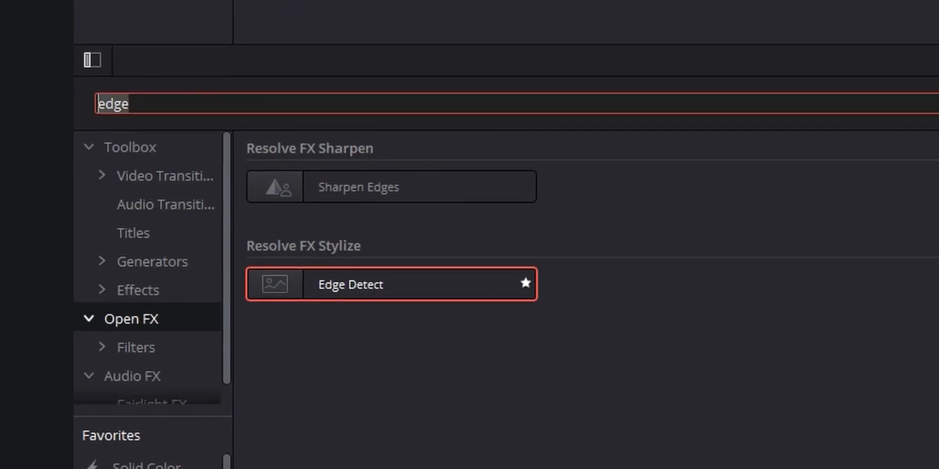
key(BackSpace)
text(adjustment)
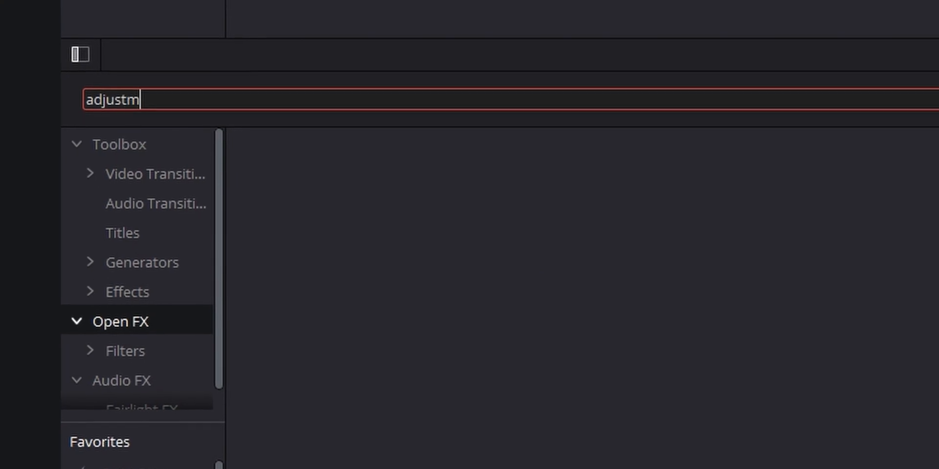
drag(347, 197, 388, 197)
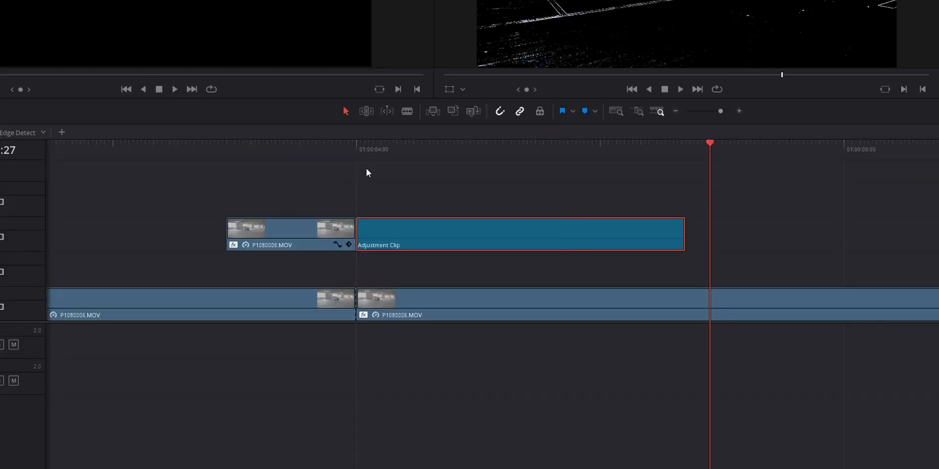
key(space)
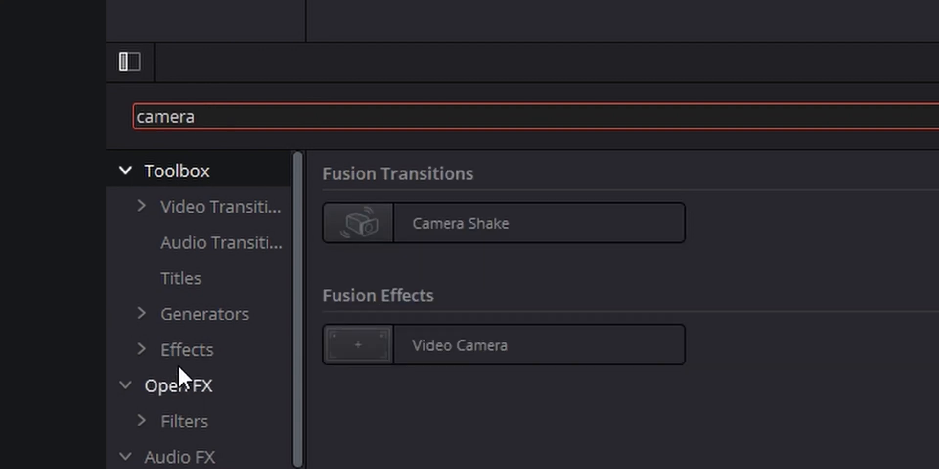
Apply the Open FX Camera Shake effect to the adjustment clip and open its settings.
click(179, 384)
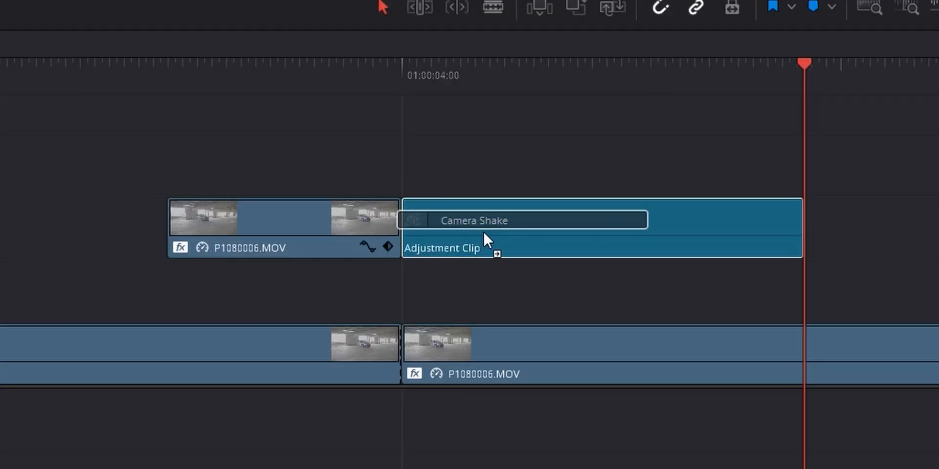
drag(483, 231, 544, 220)
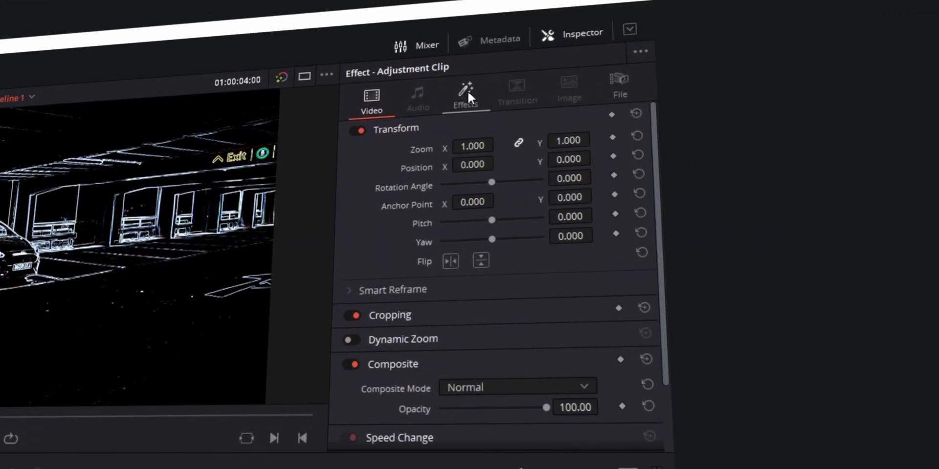
click(468, 90)
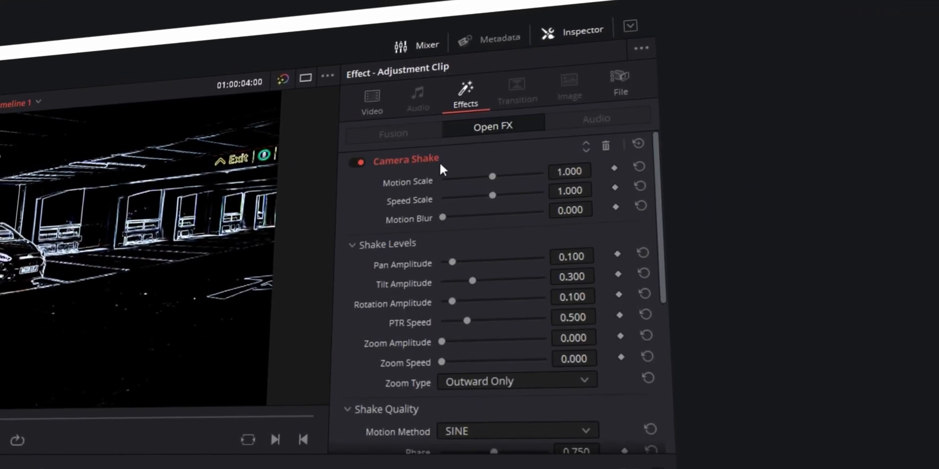
scroll(430, 176, down, 5)
scroll(428, 172, up, 5)
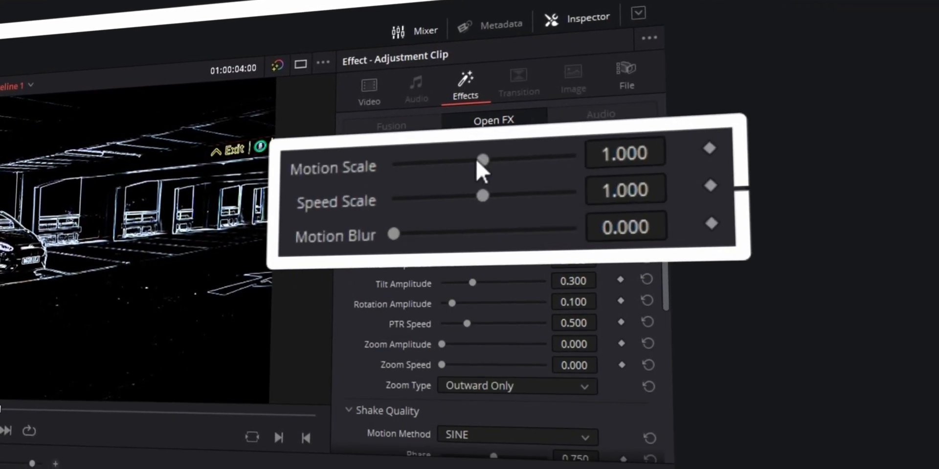
Keyframe Camera Shake from Motion Scale 0.155 and Speed Scale 2.000 at 01:00:04:00 to 0.000 for both at 01:00:04:51.
drag(478, 160, 400, 158)
drag(486, 196, 593, 202)
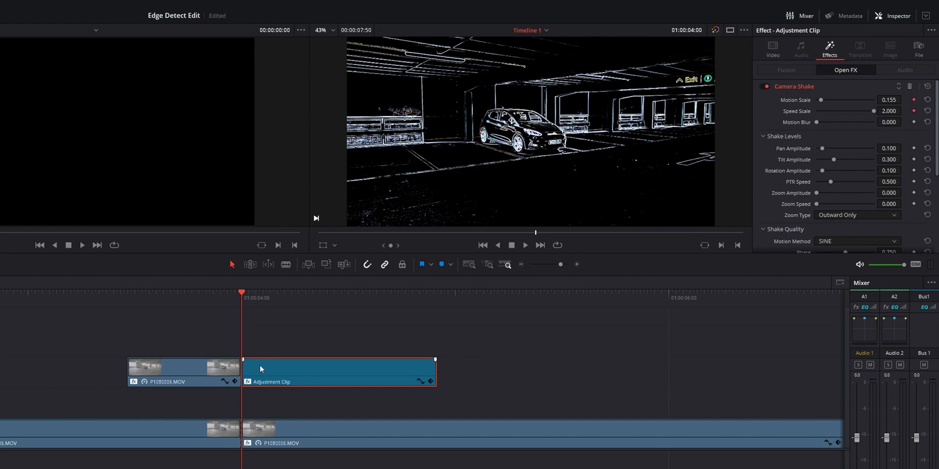
drag(246, 290, 350, 313)
drag(415, 312, 423, 310)
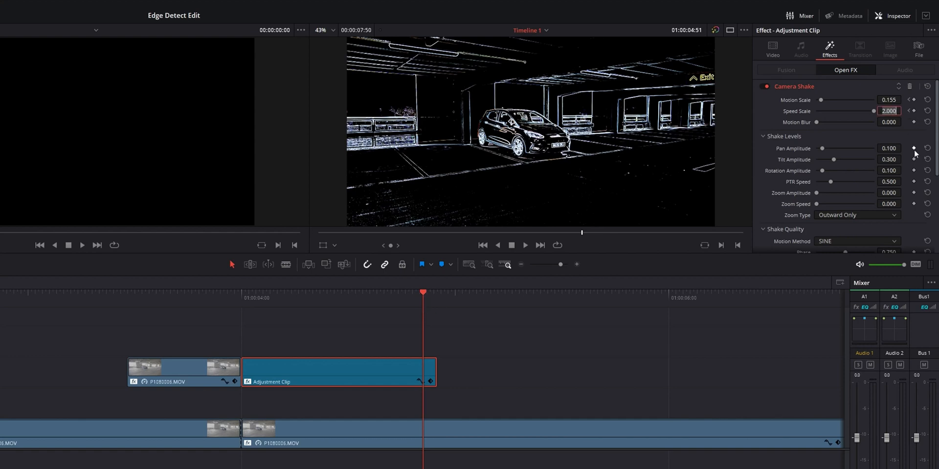
text(0)
key(Return)
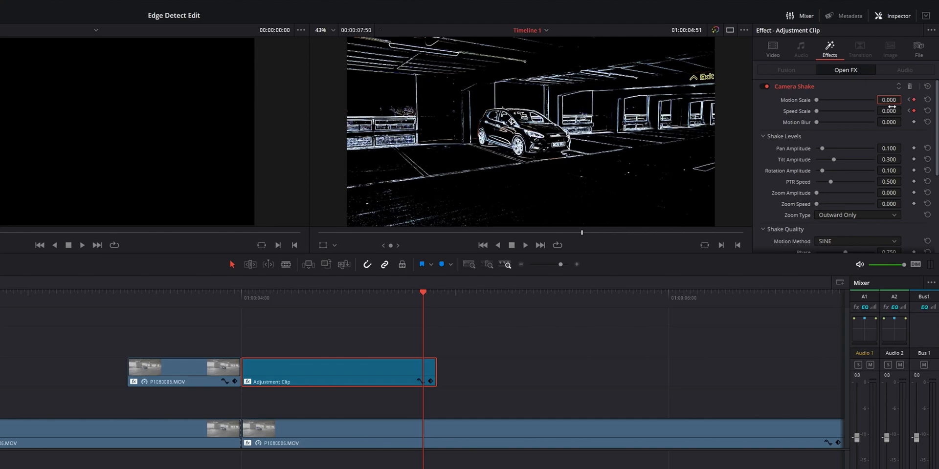
Play the edit from 01:00:03:28 and look through the remaining Camera Shake settings.
click(129, 297)
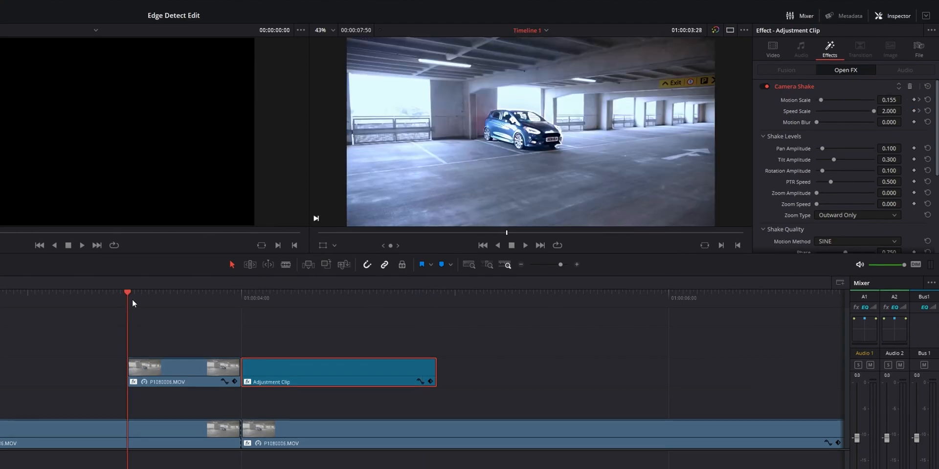
key(space)
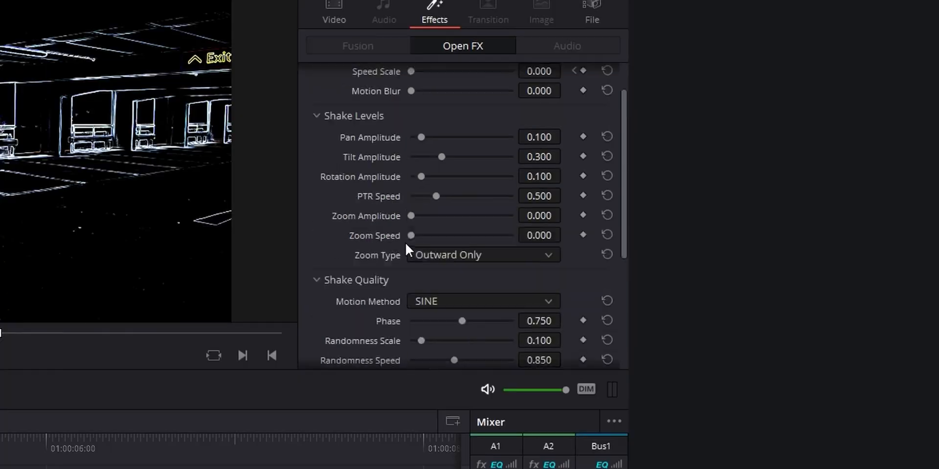
scroll(880, 303, down, 8)
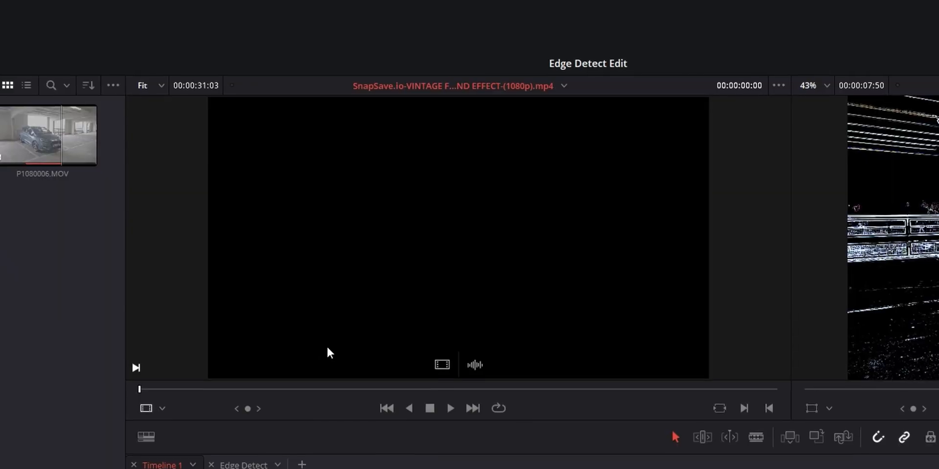
Preview the vintage film and Old Film Grain overlays, and mark the grain clip's out point at 00:00:04:04.
click(286, 390)
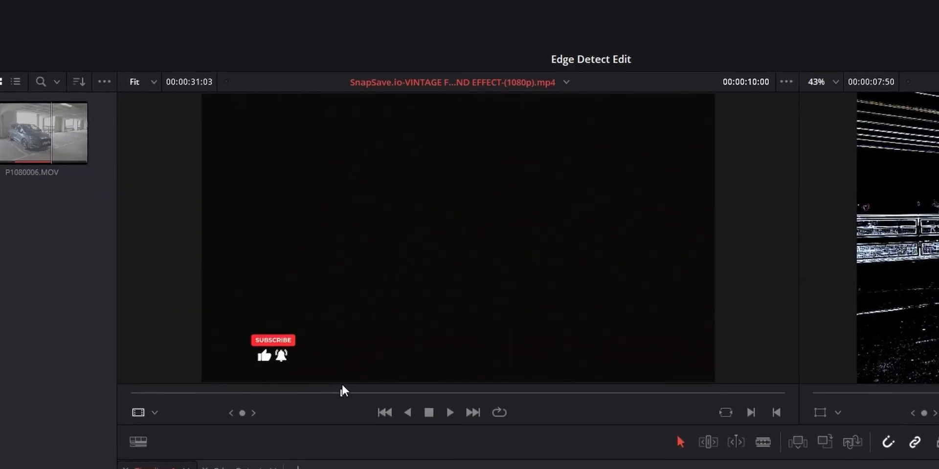
drag(344, 389, 474, 392)
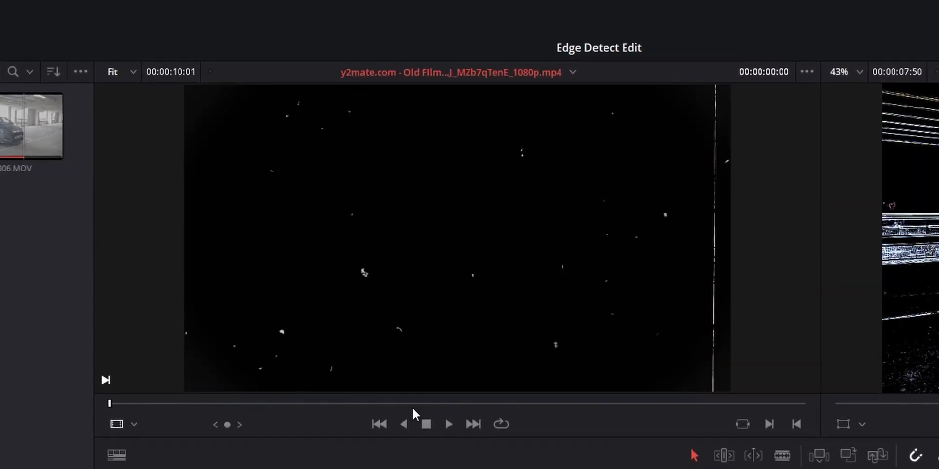
drag(412, 408, 379, 411)
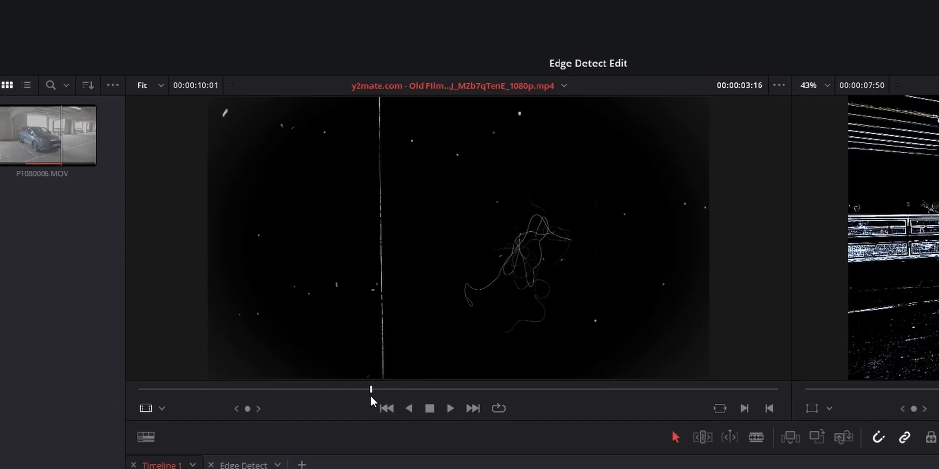
drag(371, 391, 437, 400)
key(o)
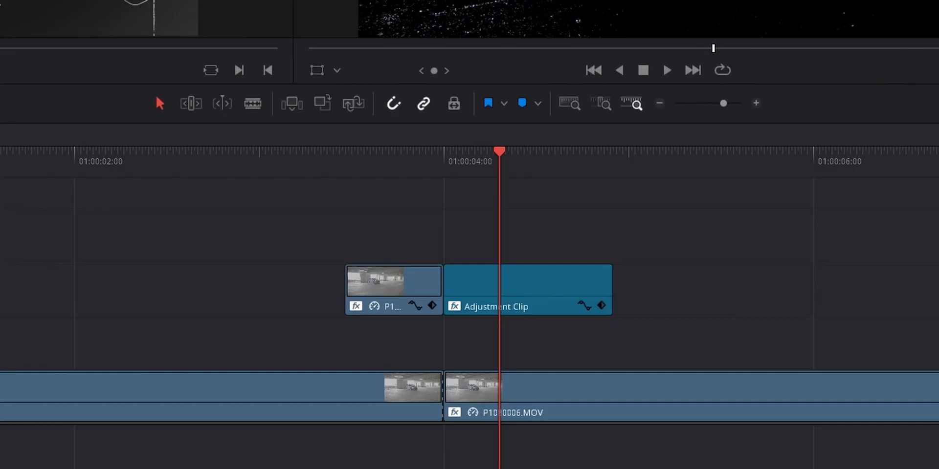
Place the marked film grain section above the adjustment clip at 01:00:04:00 and extend it to the end of the car clip.
drag(441, 375, 381, 201)
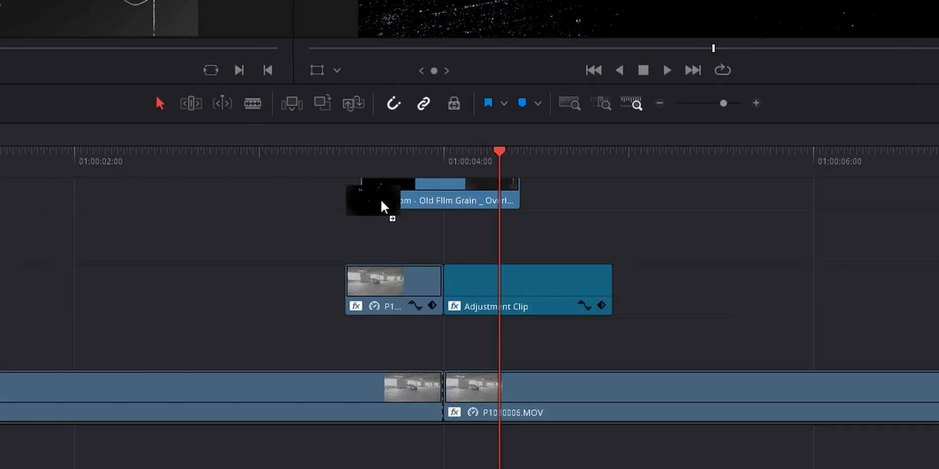
drag(430, 232, 432, 230)
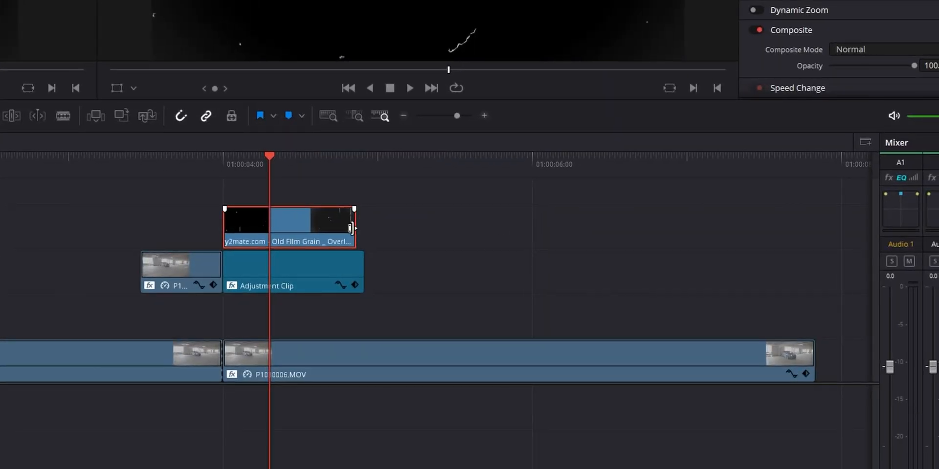
drag(351, 228, 814, 227)
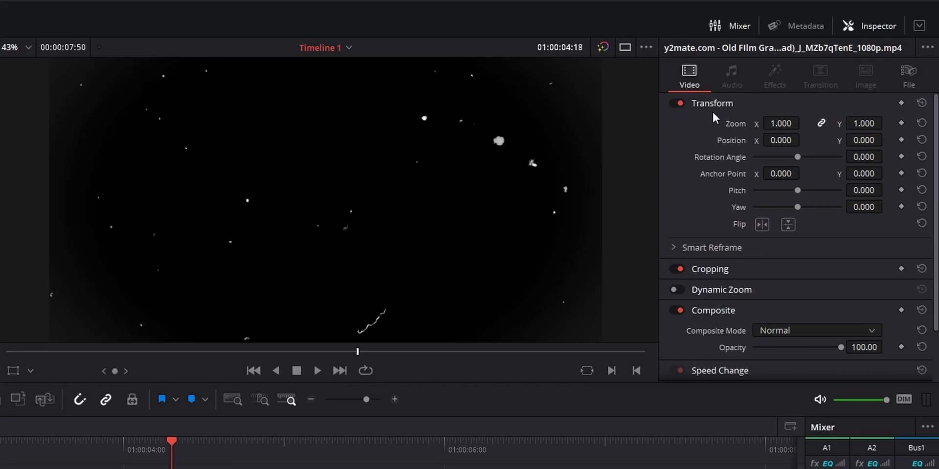
Set the film grain overlay's composite mode to Add and play the blended result.
scroll(754, 294, down, 3)
click(793, 269)
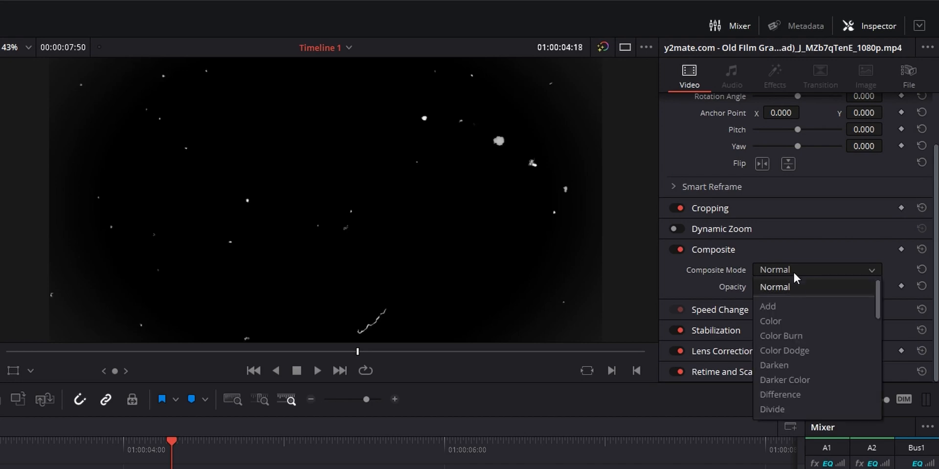
click(785, 302)
key(space)
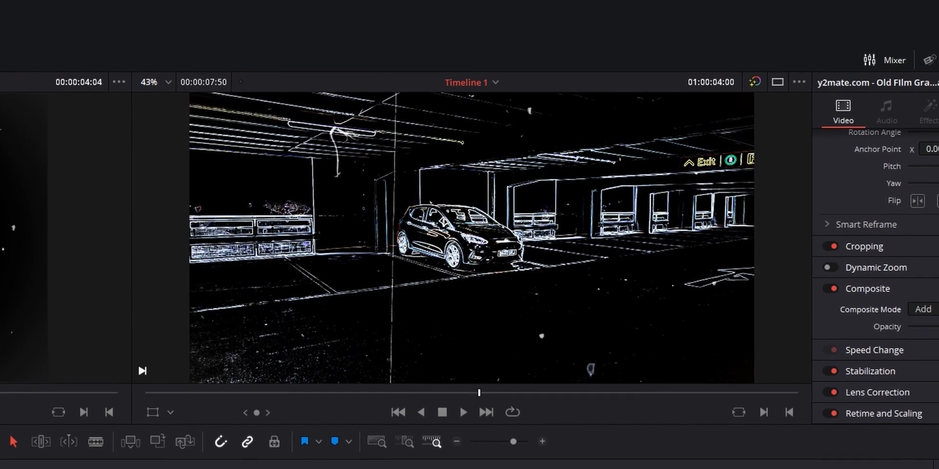